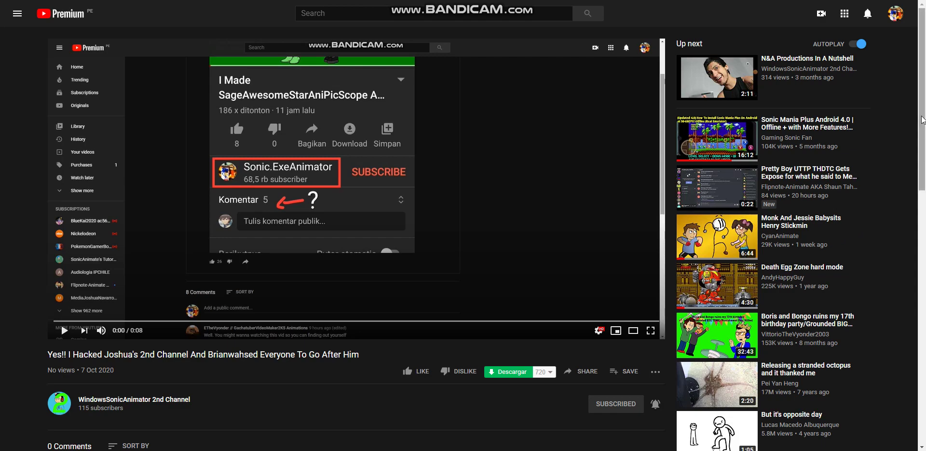
{"action": "mouse_move", "coordinate": [921, 118]}
{"action": "left_mouse_down"}
{"action": "mouse_move", "coordinate": [918, 252]}
{"action": "mouse_move", "coordinate": [907, 138]}
{"action": "left_mouse_up"}
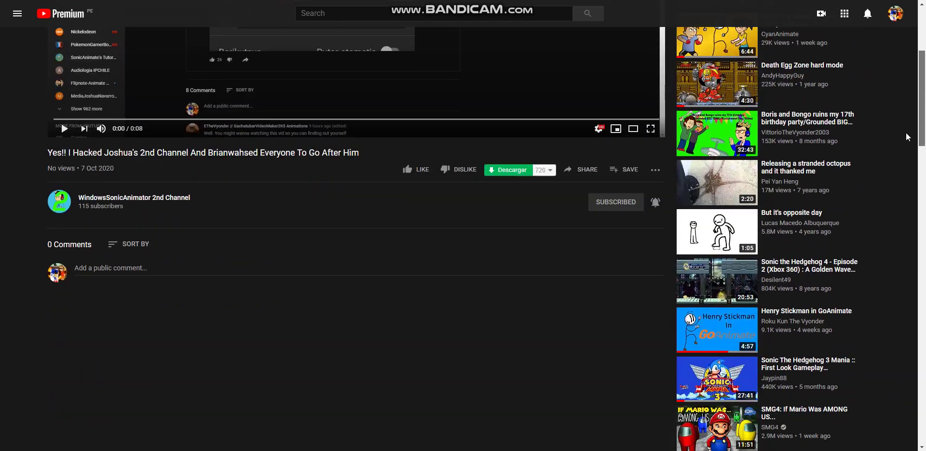
{"action": "mouse_move", "coordinate": [907, 137]}
{"action": "left_mouse_down"}
{"action": "mouse_move", "coordinate": [922, 440]}
{"action": "mouse_move", "coordinate": [894, 159]}
{"action": "mouse_move", "coordinate": [920, 15]}
{"action": "left_mouse_up"}
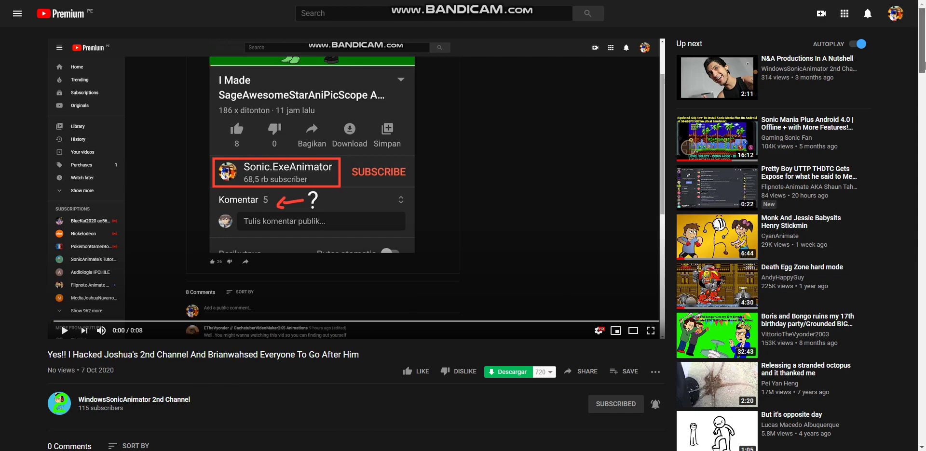
{"action": "left_click_drag", "start_coordinate": [921, 44], "coordinate": [921, 23]}
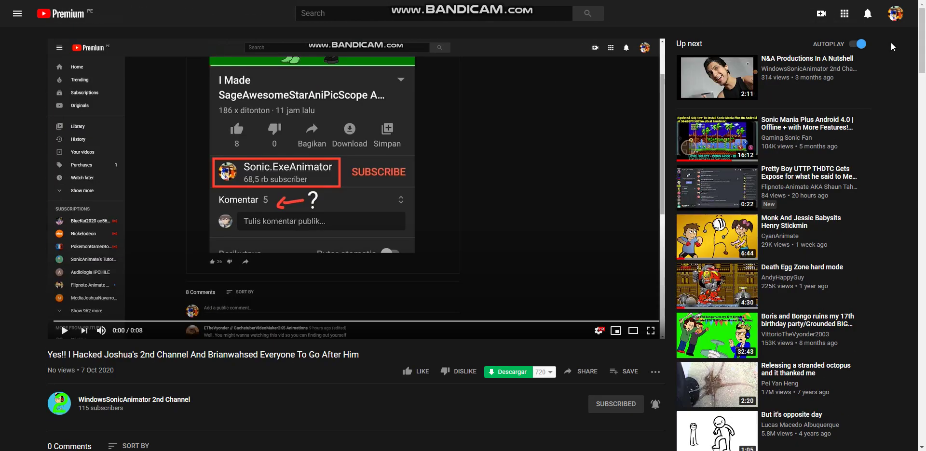
{"action": "left_click_drag", "start_coordinate": [921, 43], "coordinate": [921, 174]}
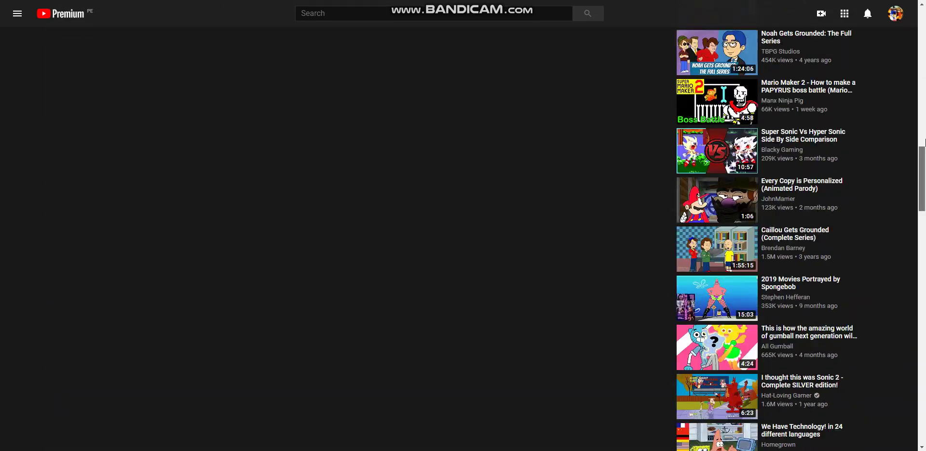
{"action": "left_click_drag", "start_coordinate": [922, 141], "coordinate": [921, 79]}
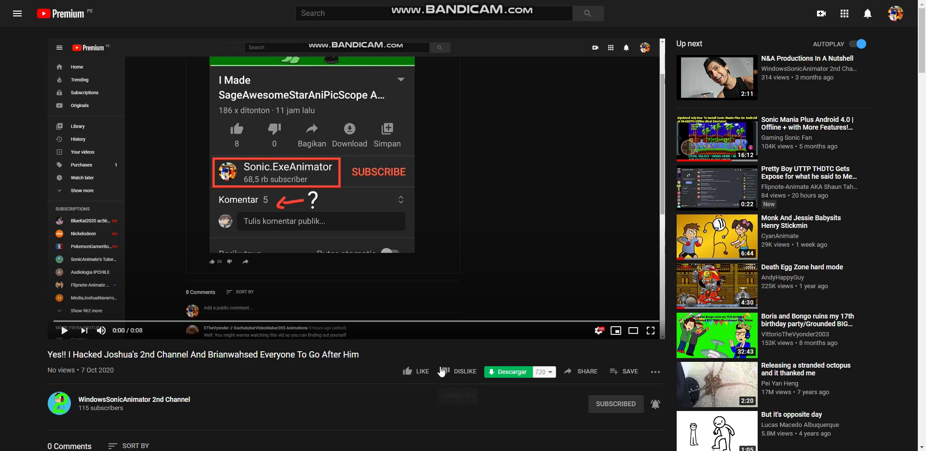
- Dislike the 8-second video so the 'You disliked this video' notice appears
{"action": "left_click", "coordinate": [446, 371]}
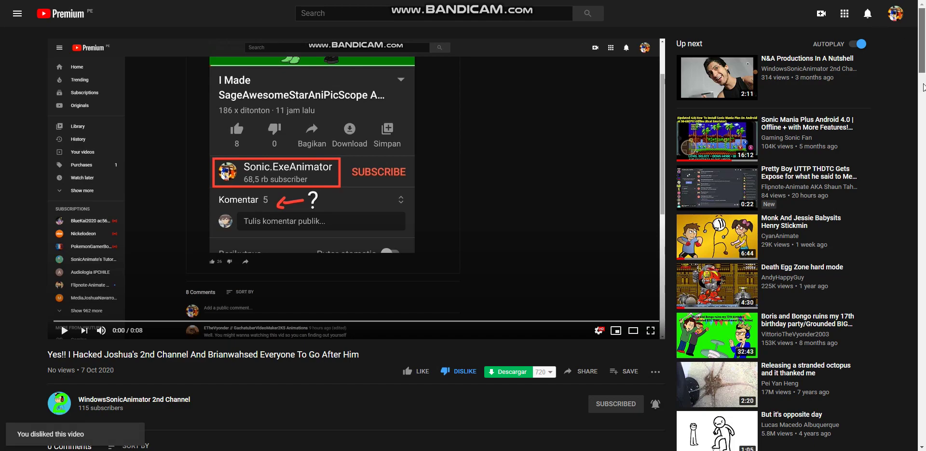
{"action": "mouse_move", "coordinate": [921, 54]}
{"action": "left_mouse_down"}
{"action": "mouse_move", "coordinate": [922, 383]}
{"action": "mouse_move", "coordinate": [922, 43]}
{"action": "left_mouse_up"}
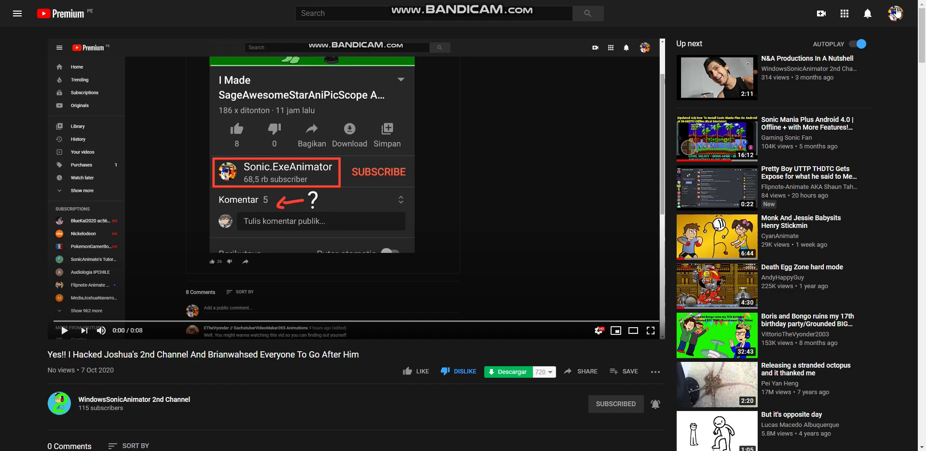
{"action": "left_click_drag", "start_coordinate": [920, 40], "coordinate": [920, 41]}
{"action": "mouse_move", "coordinate": [921, 30]}
{"action": "left_mouse_down"}
{"action": "mouse_move", "coordinate": [919, 40]}
{"action": "mouse_move", "coordinate": [921, 25]}
{"action": "left_mouse_up"}
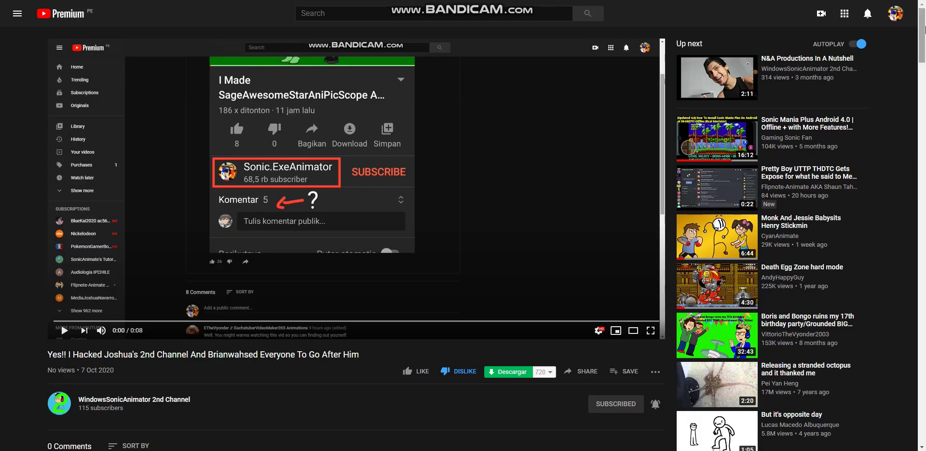
{"action": "left_click_drag", "start_coordinate": [921, 29], "coordinate": [919, 93]}
{"action": "left_click_drag", "start_coordinate": [839, 109], "coordinate": [761, 96]}
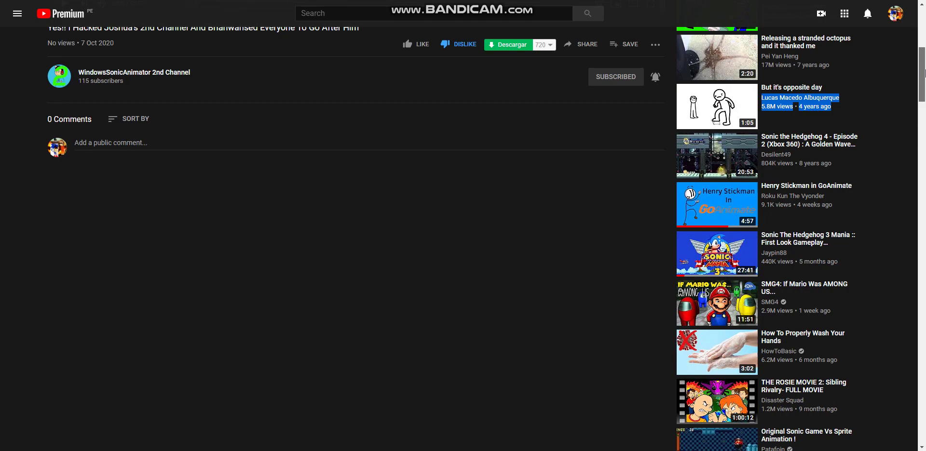
{"action": "scroll", "coordinate": [506, 289], "scroll_direction": "down", "scroll_amount": 2}
{"action": "scroll", "coordinate": [506, 289], "scroll_direction": "up", "scroll_amount": 5}
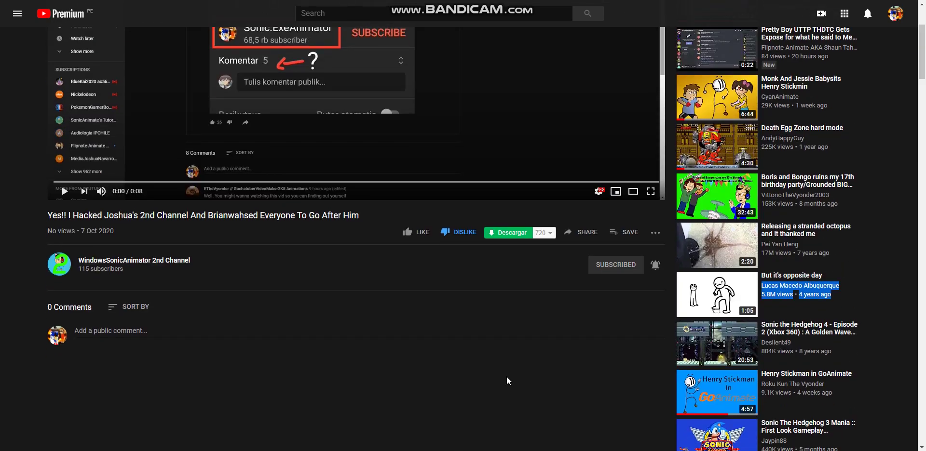
{"action": "left_click", "coordinate": [507, 377]}
{"action": "scroll", "coordinate": [508, 301], "scroll_direction": "up", "scroll_amount": 3}
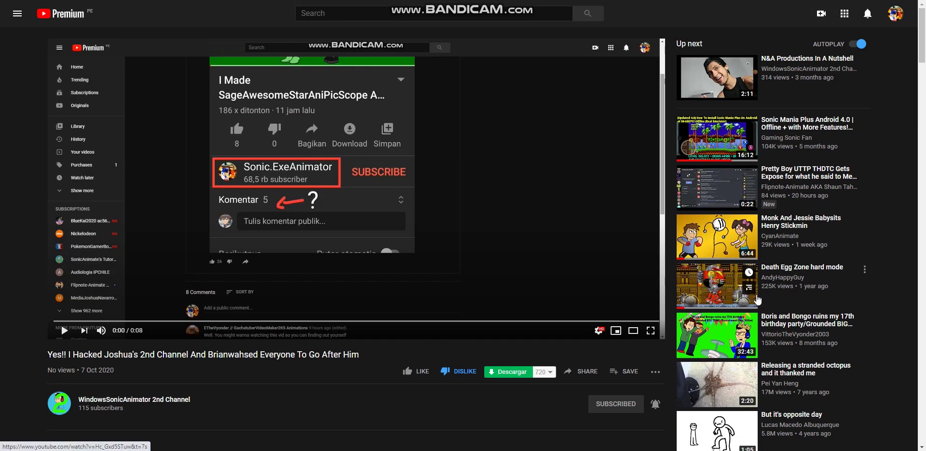